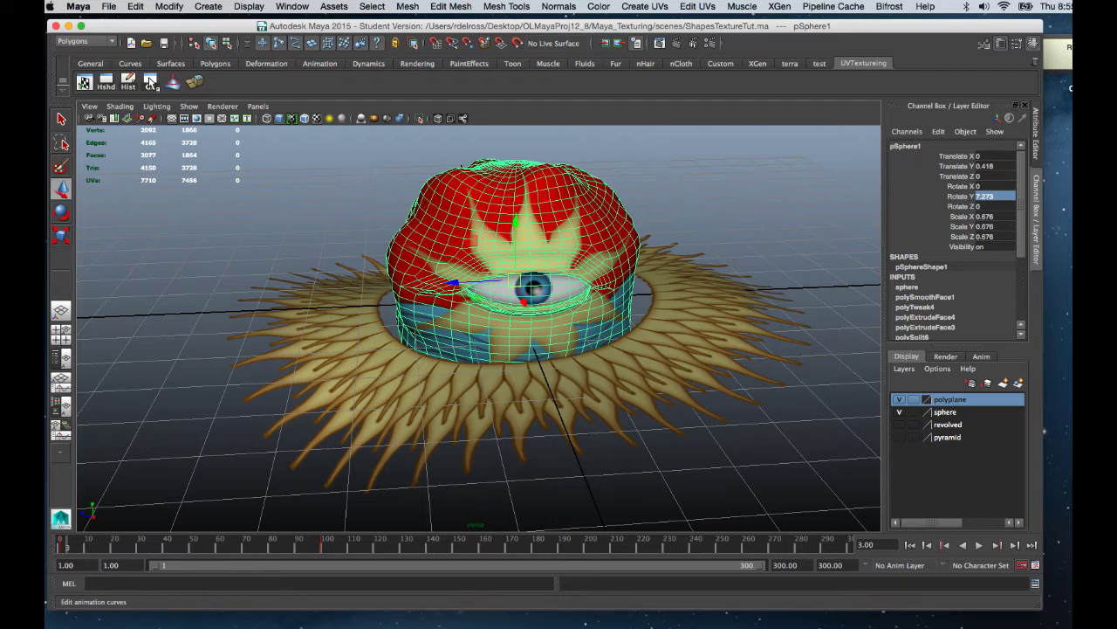
Examine the sphere's Rotate Y curve in the Graph Editor and check which of the sphere and plane has timeline keys.
left_click(149, 80)
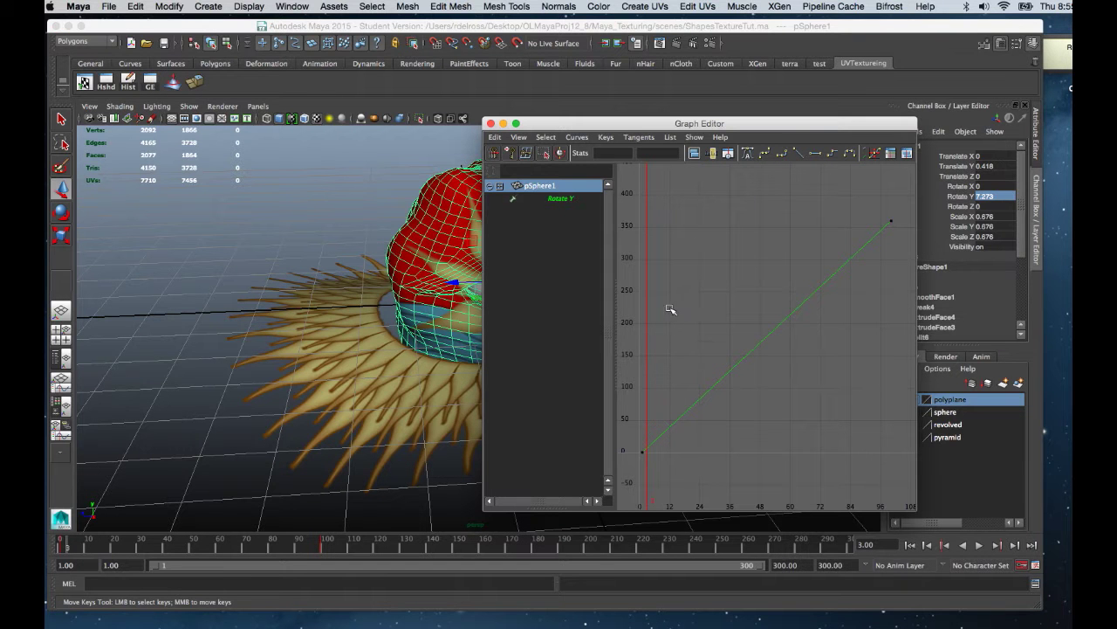
left_click_drag(557, 129, 559, 140)
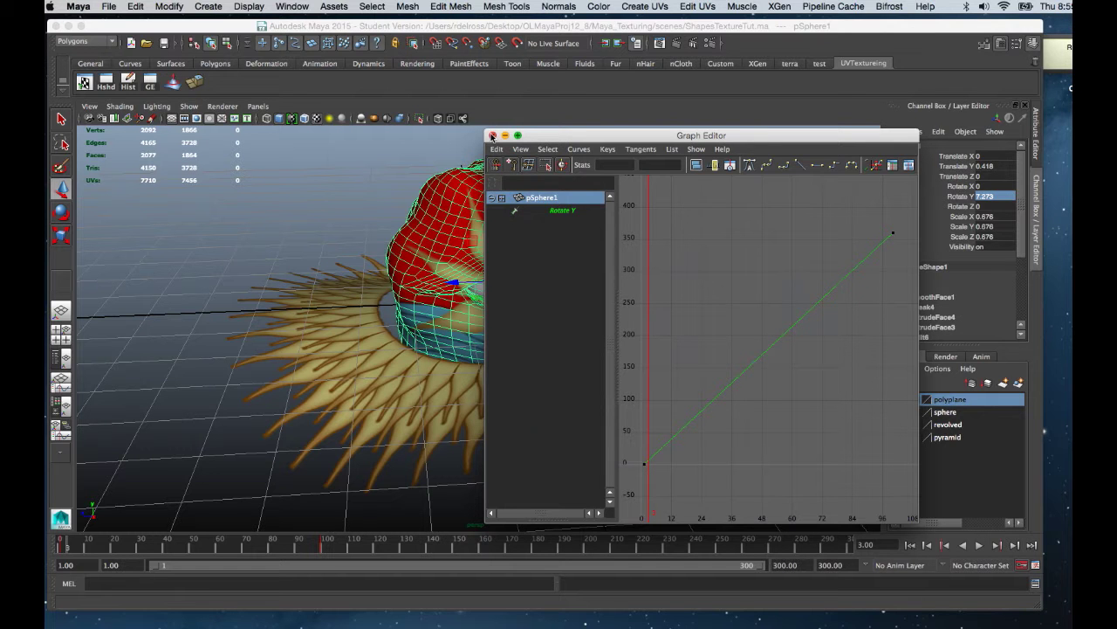
left_click(491, 136)
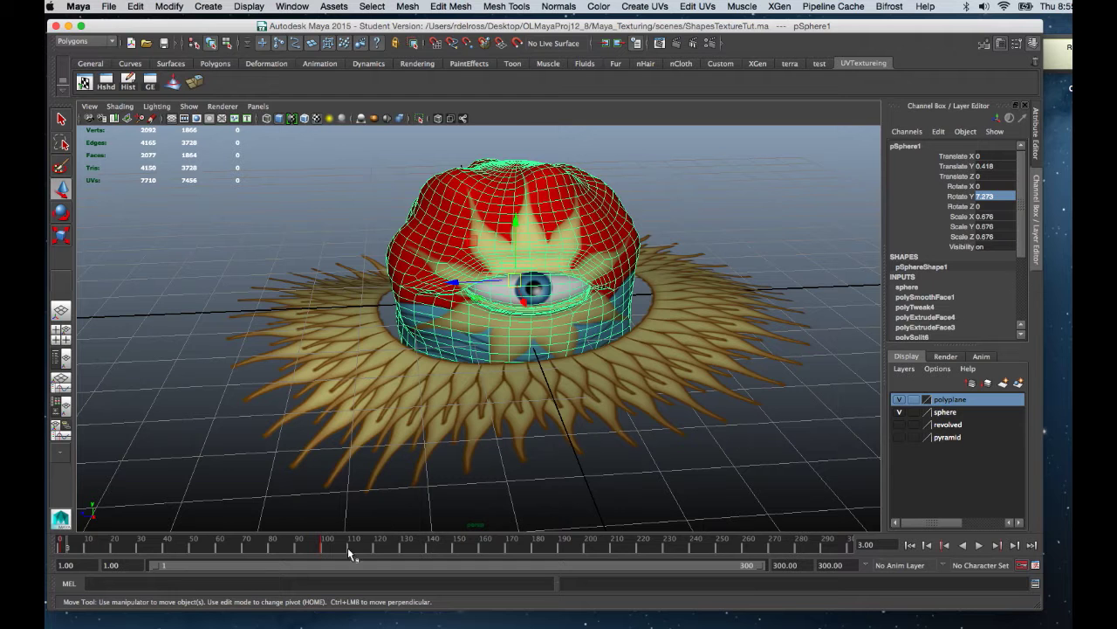
left_click(229, 413)
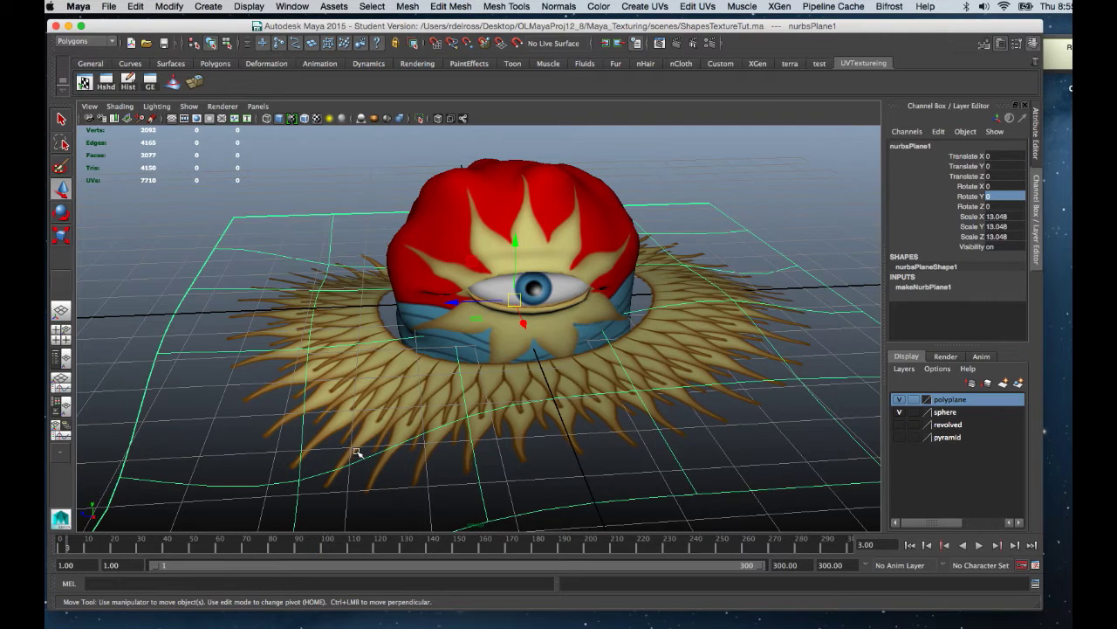
left_click(545, 207)
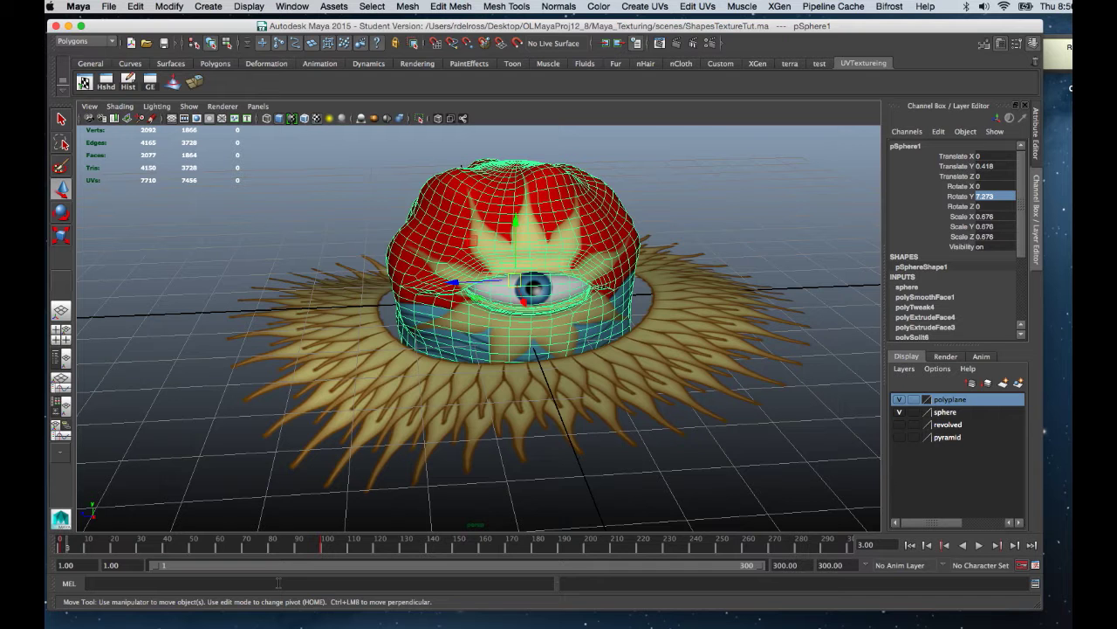
Move the sphere's rotation key from frame 100 to frame 150 on the timeline.
left_click(311, 546)
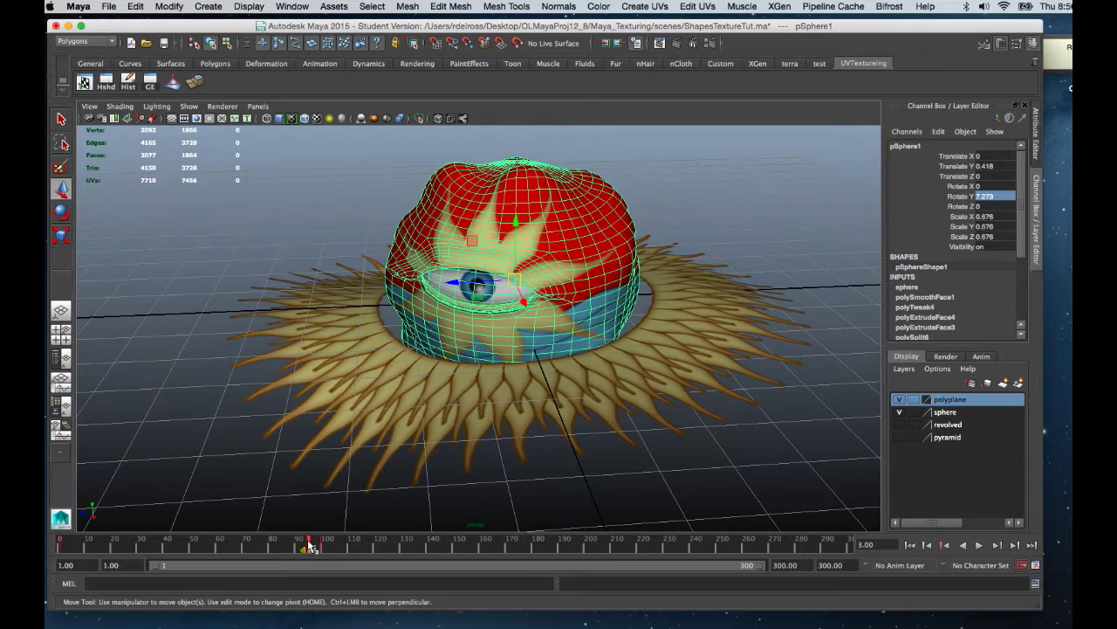
key("alt+v")
left_click_drag(326, 547, 343, 550, "shift")
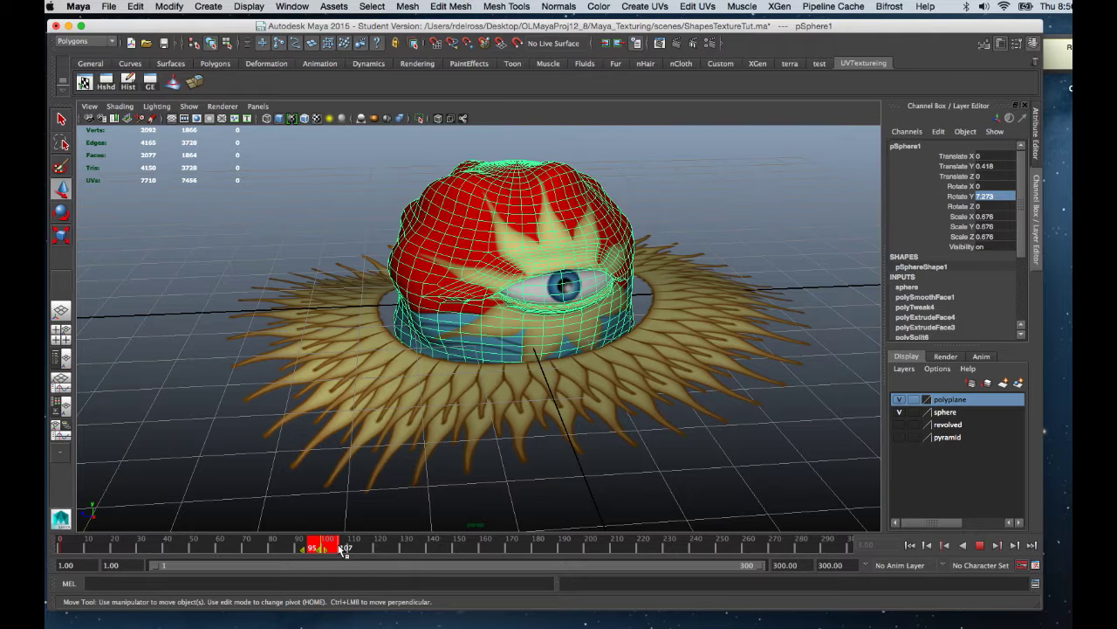
key("alt+v")
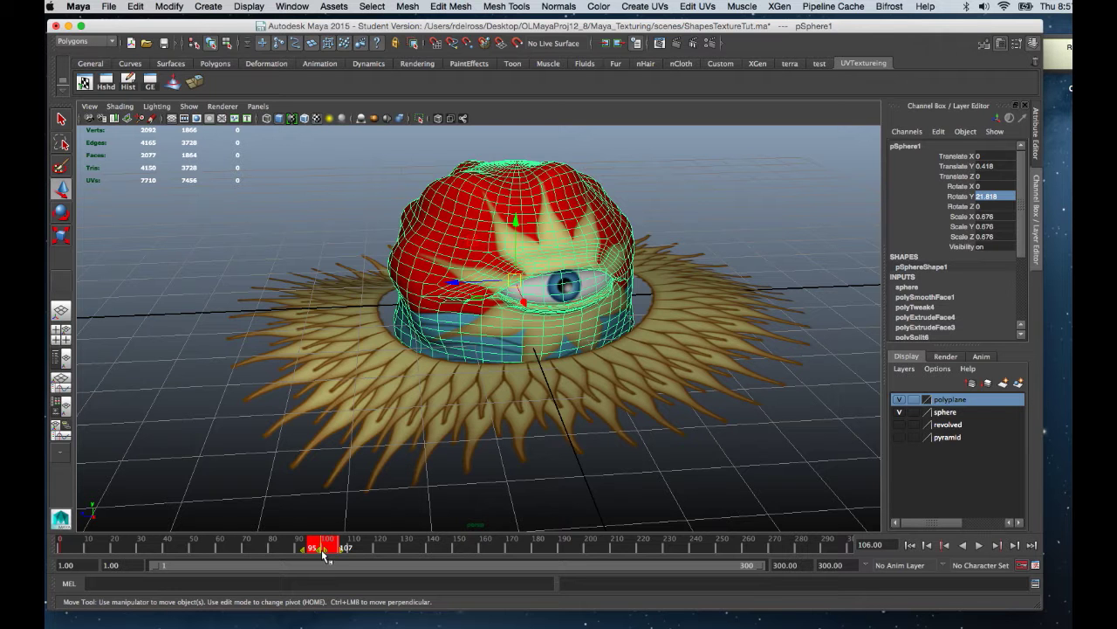
left_click_drag(323, 554, 456, 555)
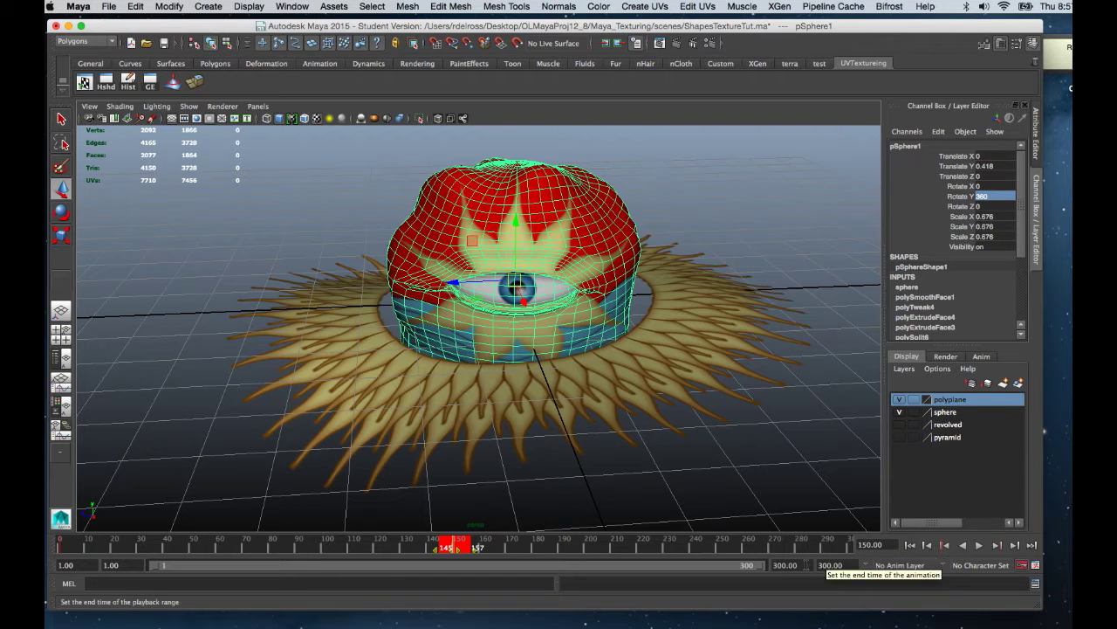
right_click(463, 545)
mouse_move(494, 390)
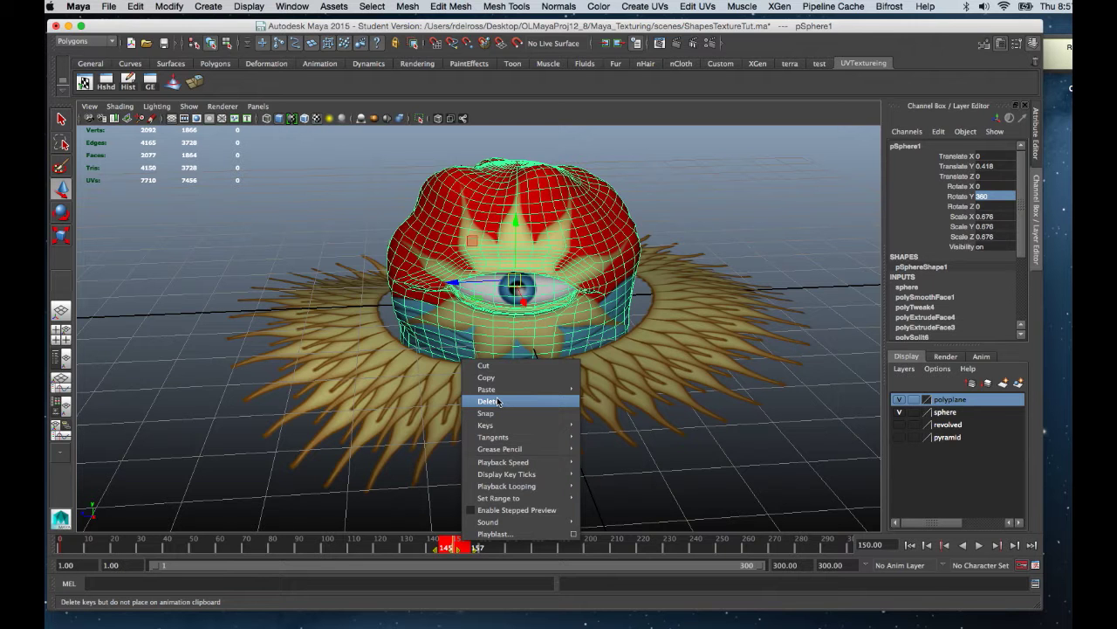
left_click(387, 462)
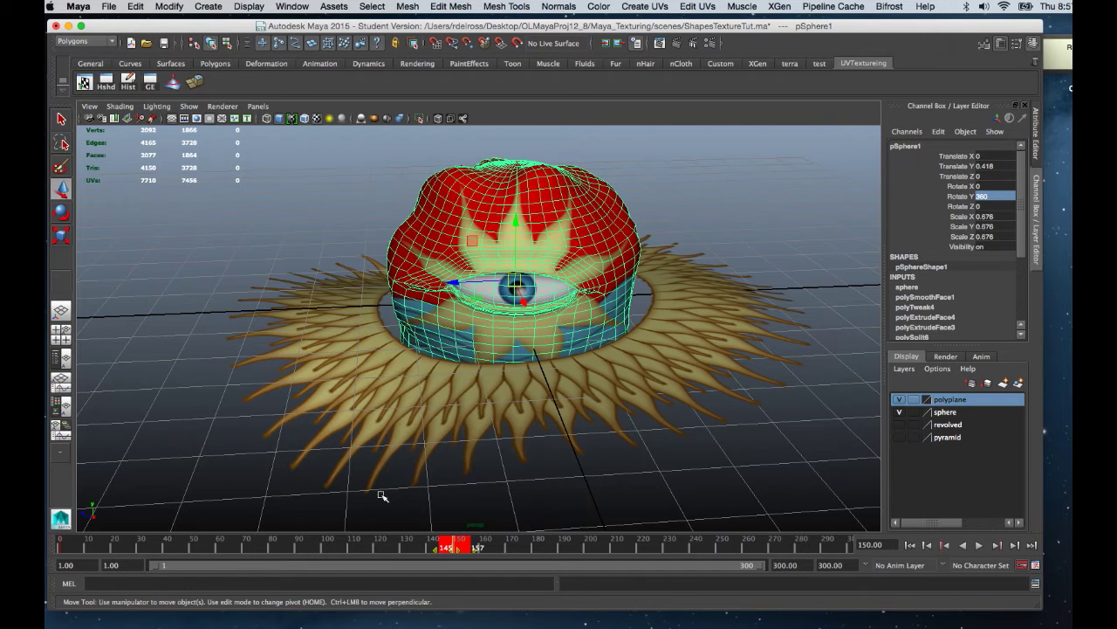
Scrub the timeline, return to frame 1 and play back the sphere's rotation.
left_click(412, 549)
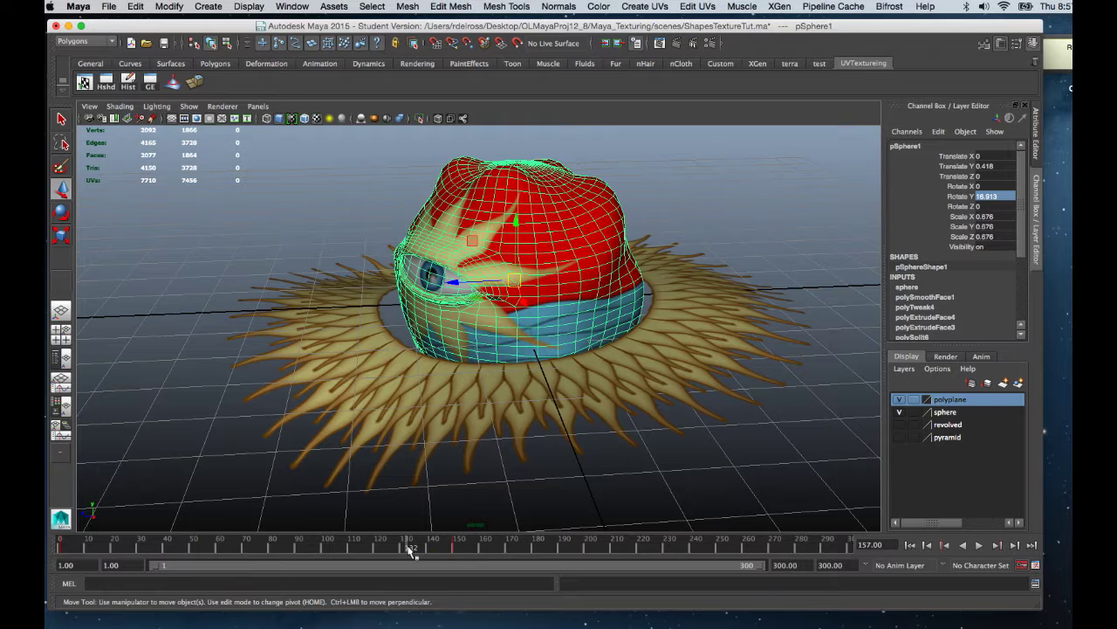
left_click(59, 545)
key("alt+v")
key("alt+v")
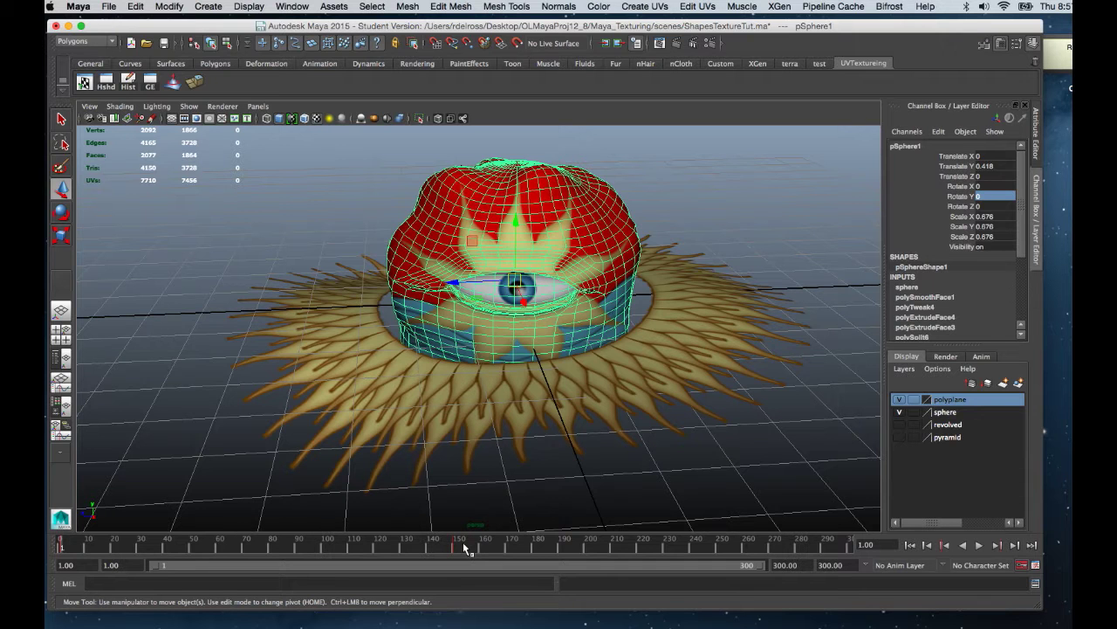
Try shifting both of the sphere's rotation keys together so the range starts at frame 50, and scrub through it.
left_click_drag(463, 547, 62, 549, "shift")
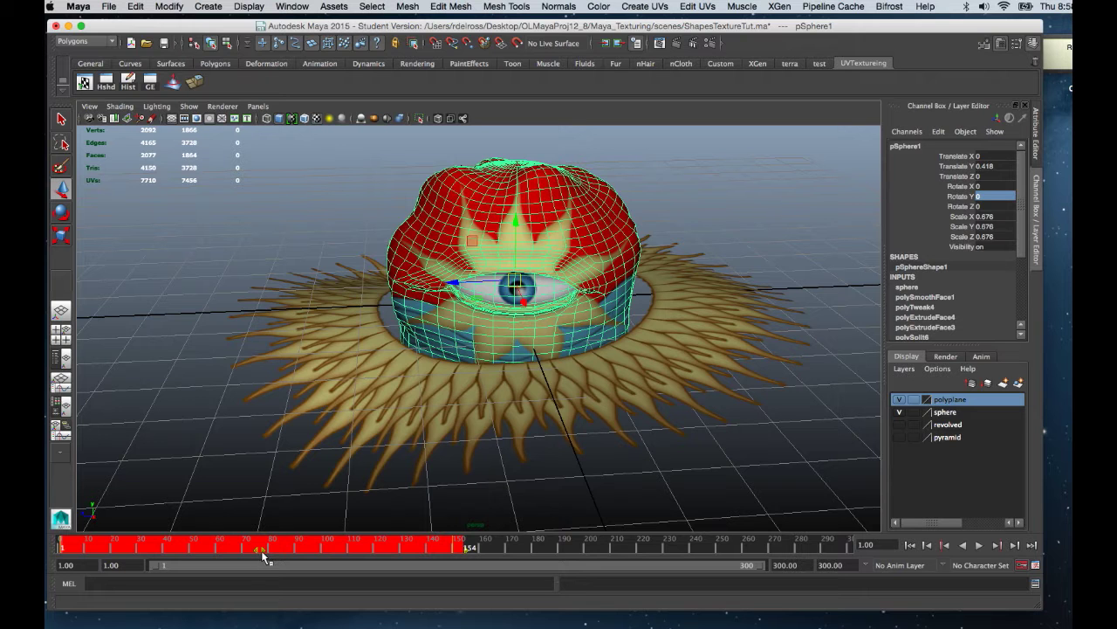
left_click_drag(263, 557, 389, 566)
key("Escape")
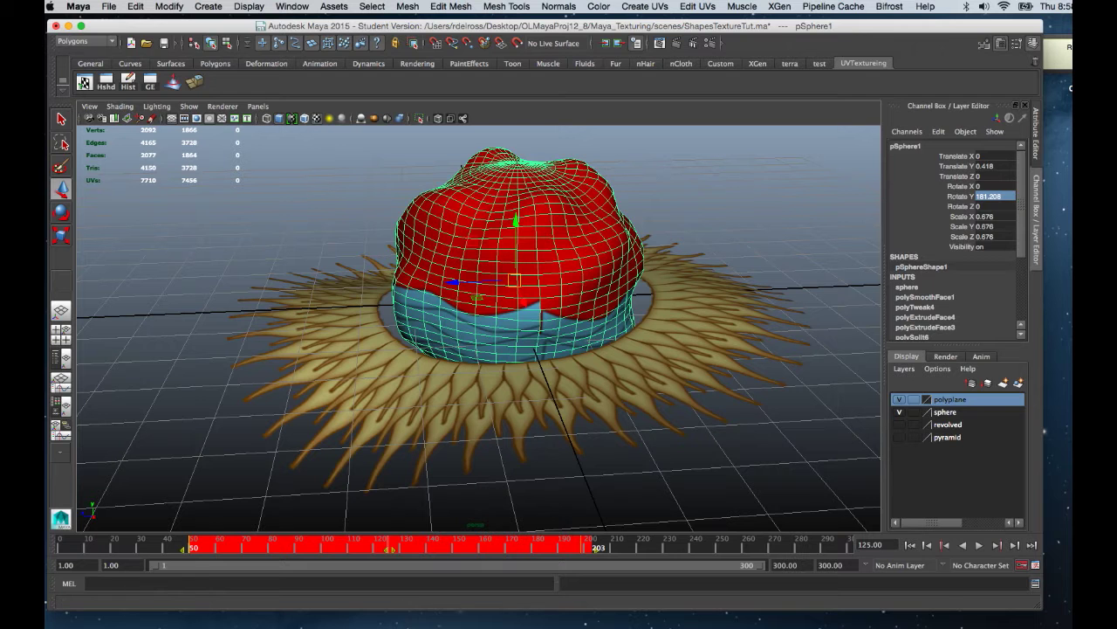
mouse_move(154, 544)
left_mouse_down()
mouse_move(61, 548)
mouse_move(268, 564)
mouse_move(377, 556)
mouse_move(279, 549)
left_mouse_up()
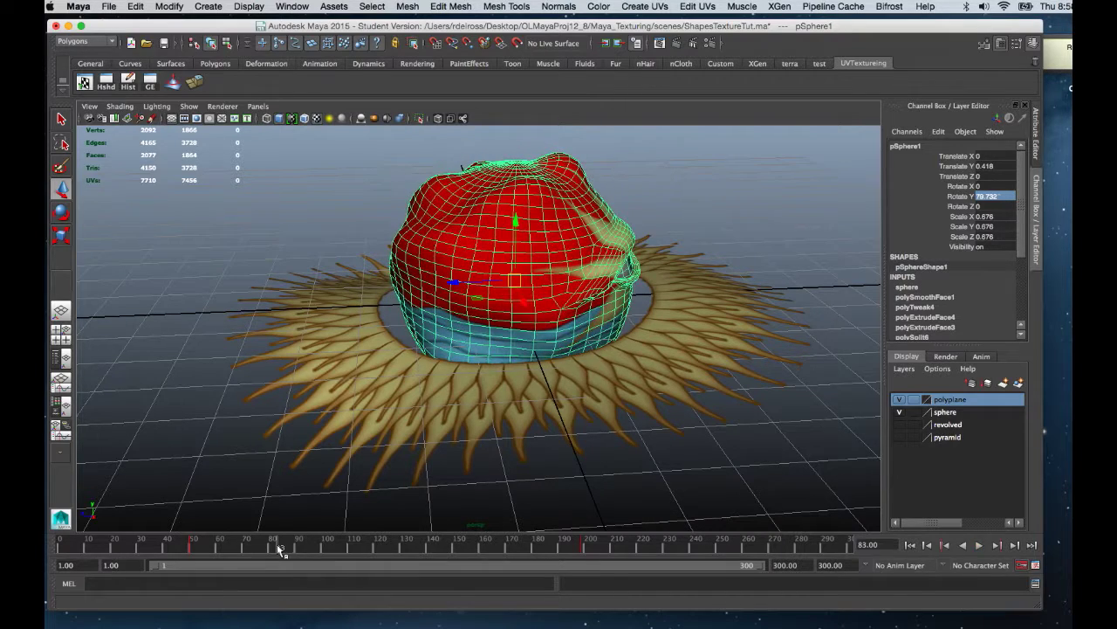
left_click(377, 548)
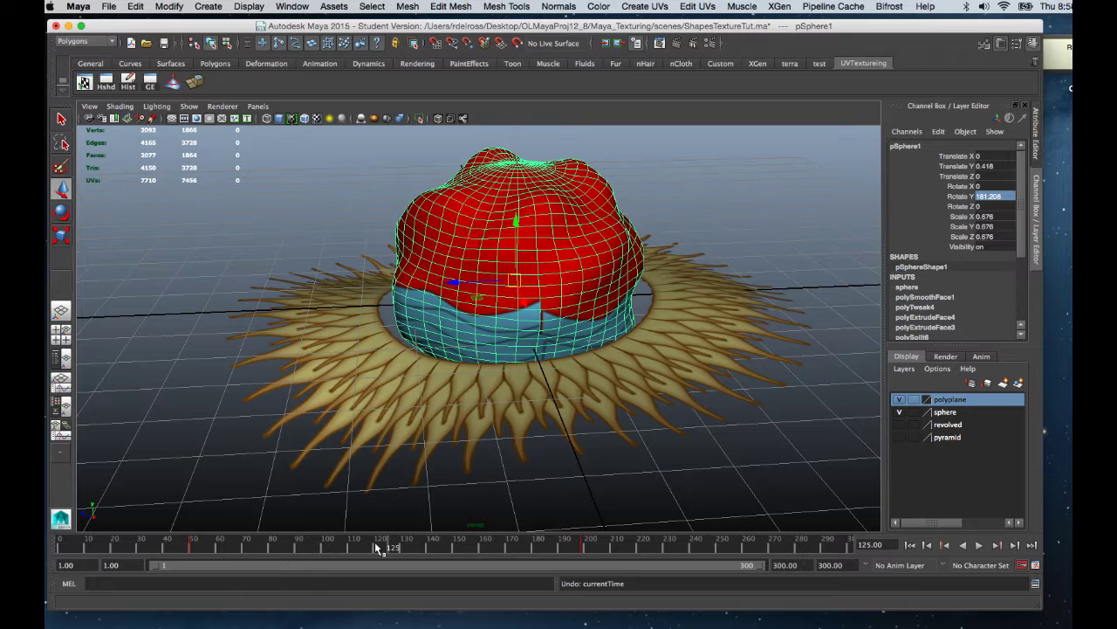
Play back the sphere's rotation from frame 1 and scrub to frame 65.
left_click(64, 548)
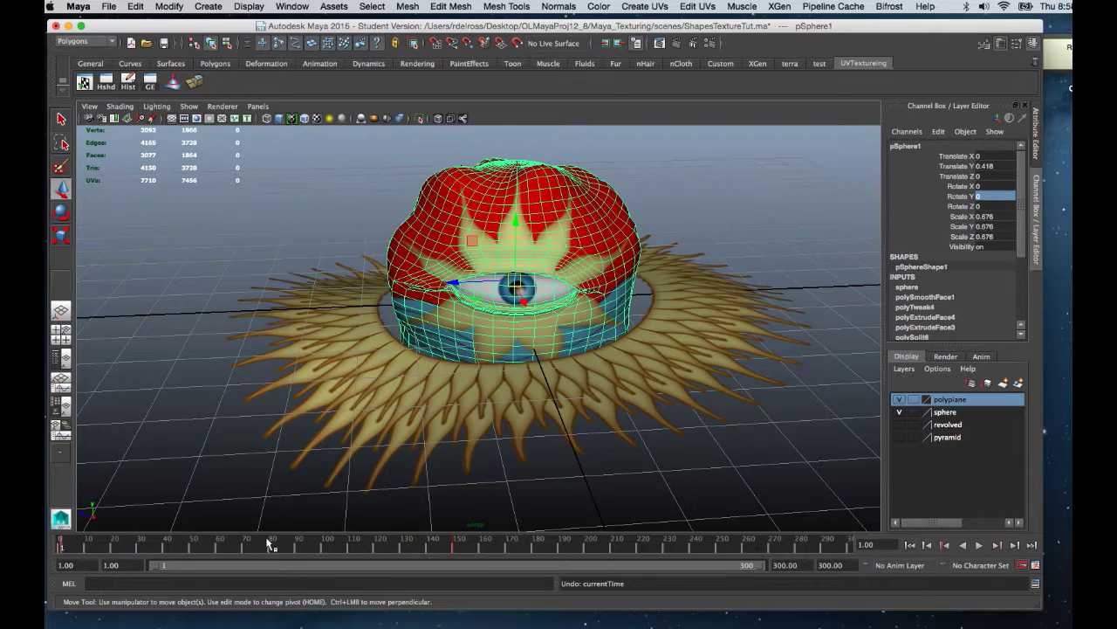
key("alt+v")
left_click_drag(116, 548, 231, 550)
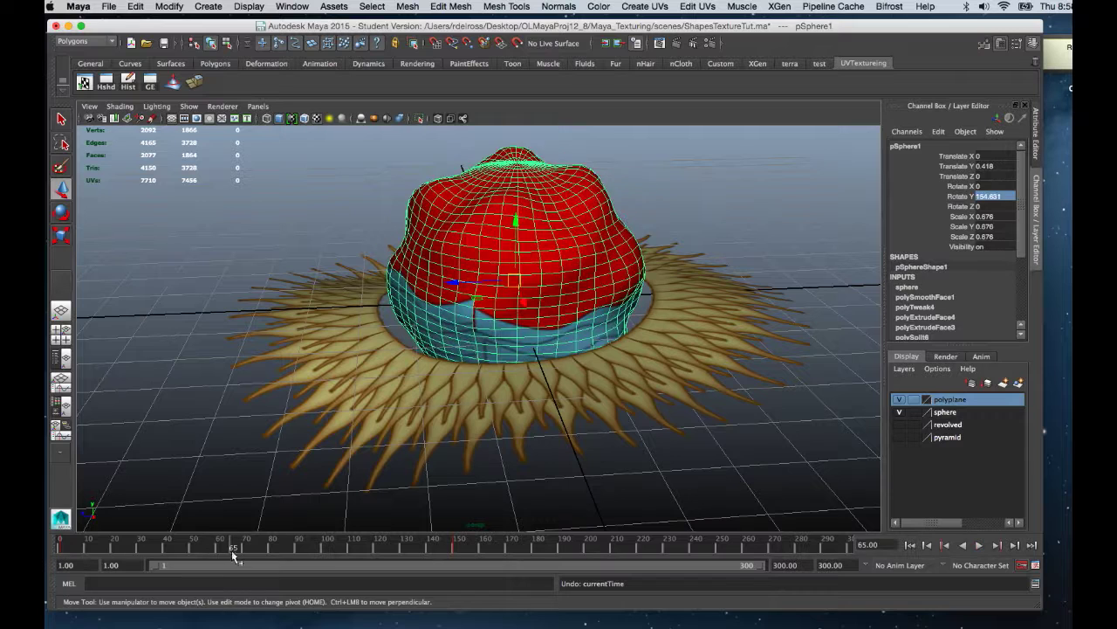
Select the flame-ring plane and key its Rotate Y at 0 on frame 1.
left_click(422, 414)
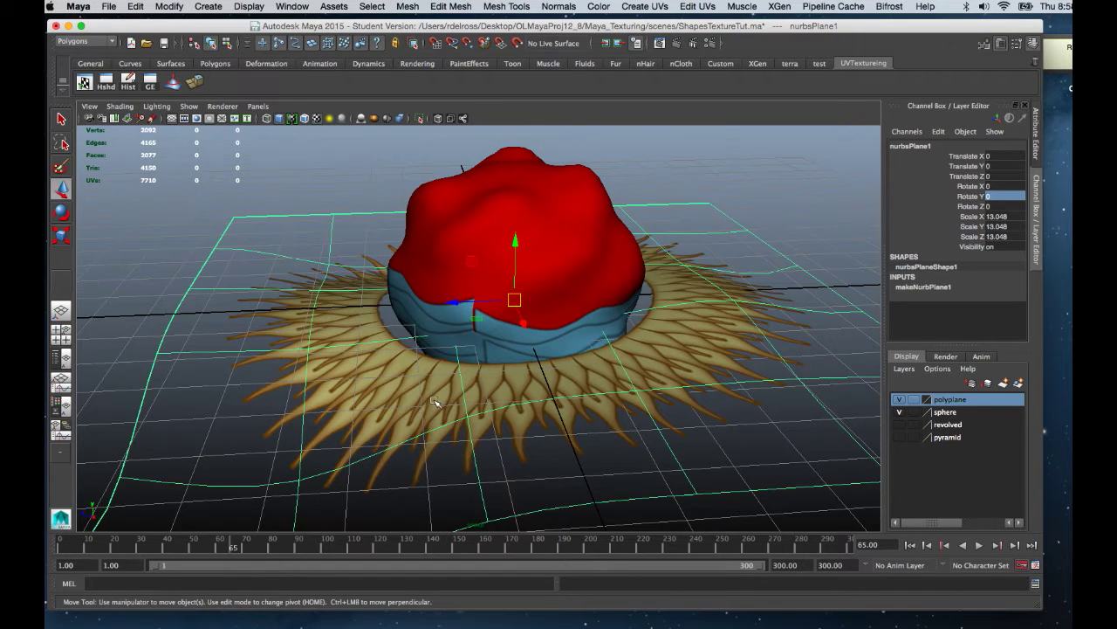
left_click_drag(434, 402, 403, 425, "alt")
left_click_drag(456, 452, 528, 415, "alt")
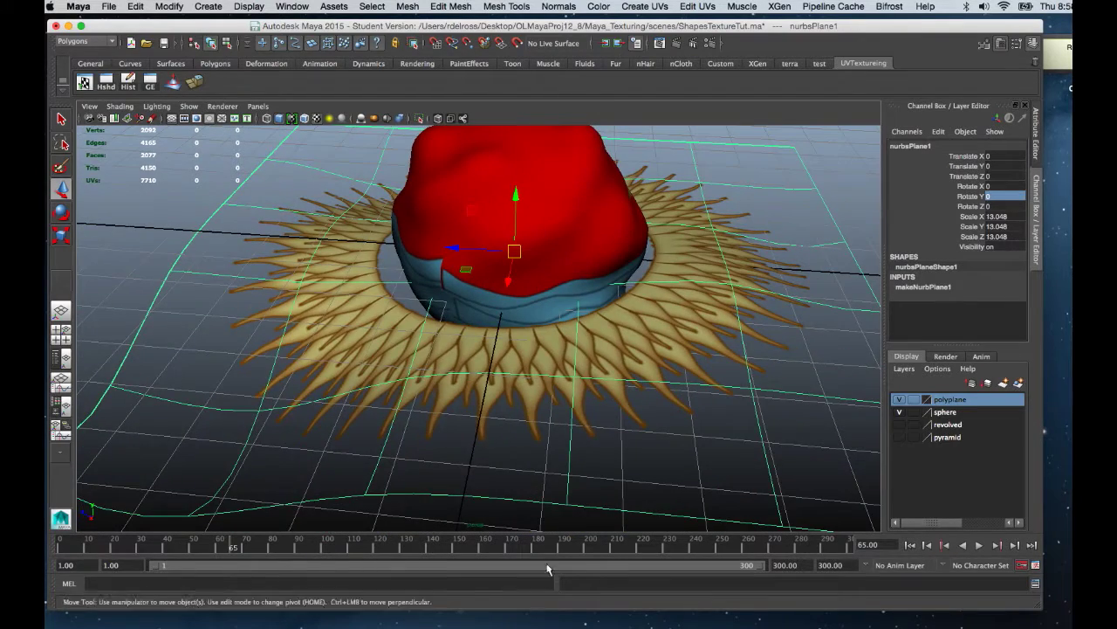
left_click(910, 545)
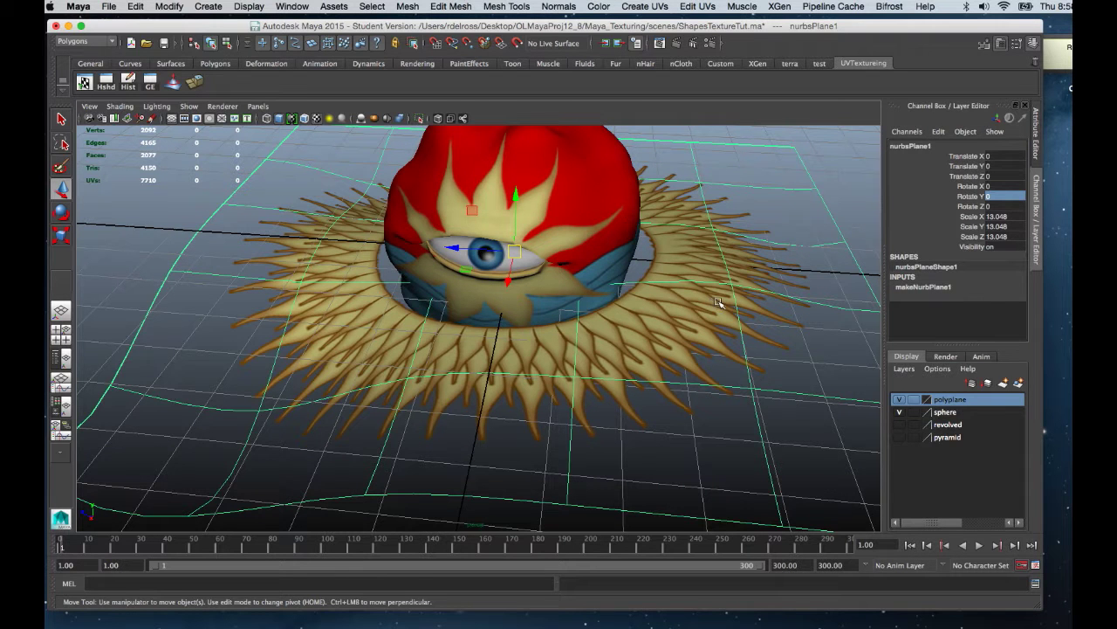
right_click(971, 200)
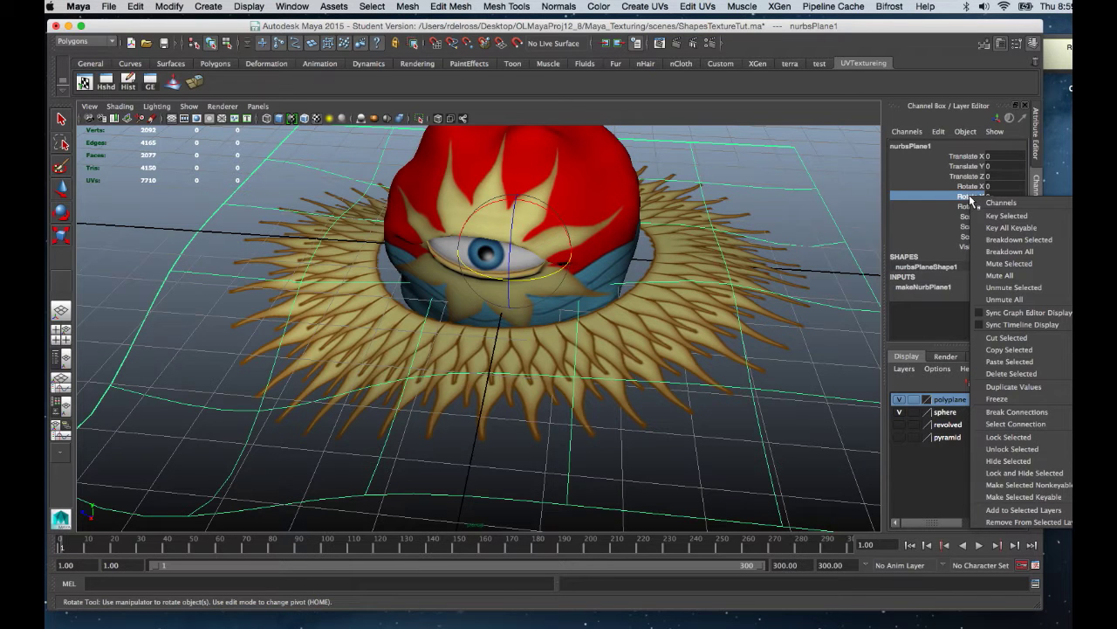
left_click(986, 216)
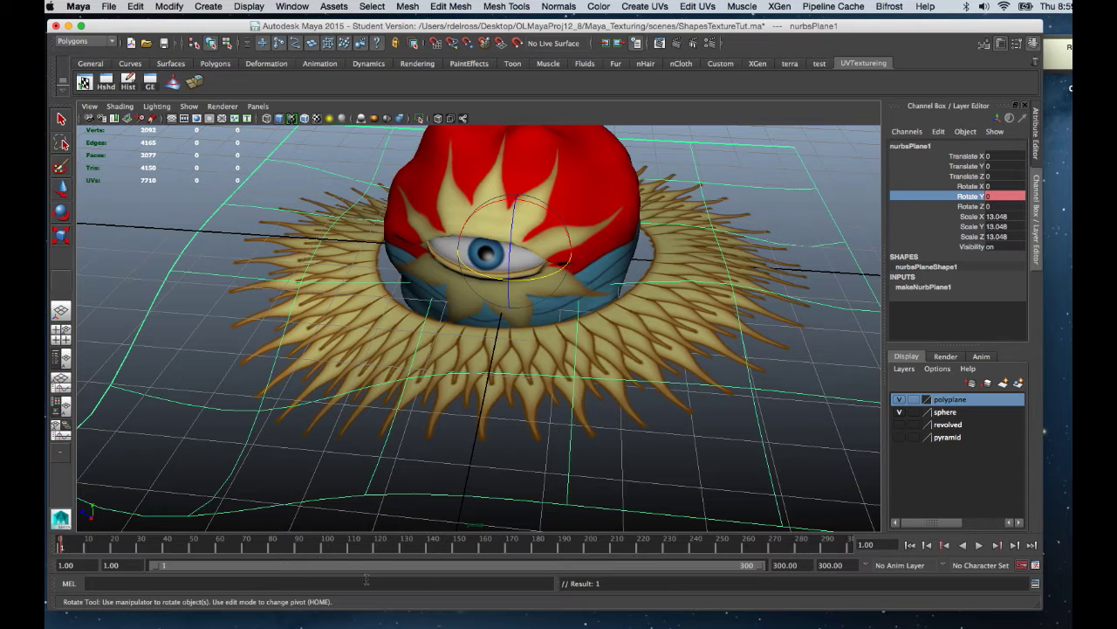
Set the plane's Rotate Y to -360 at frame 150.
left_click(455, 548)
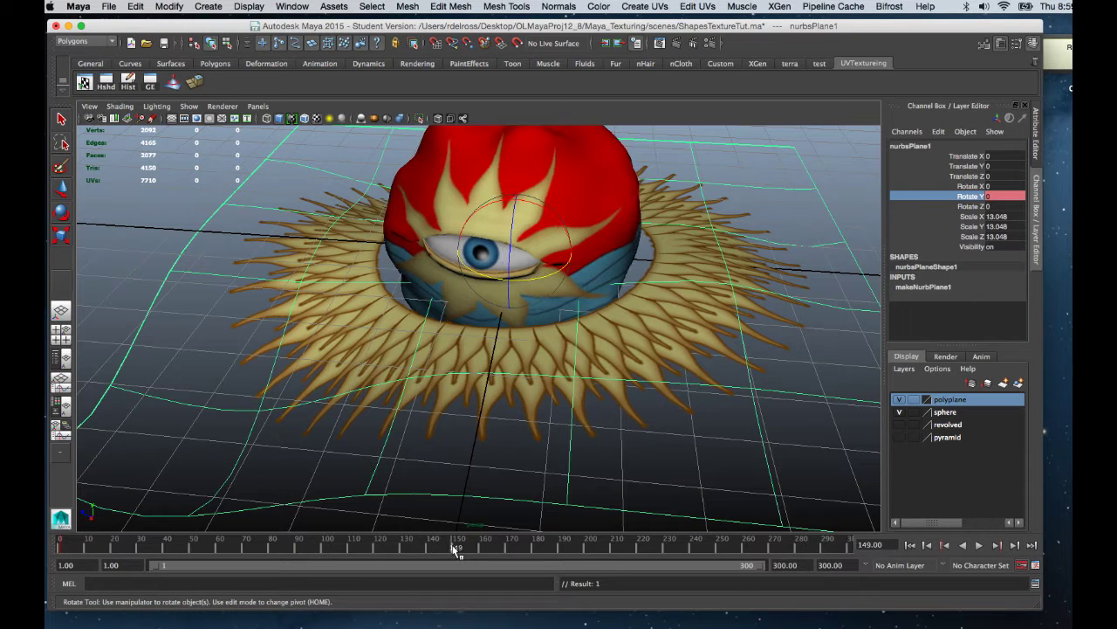
left_click(892, 545)
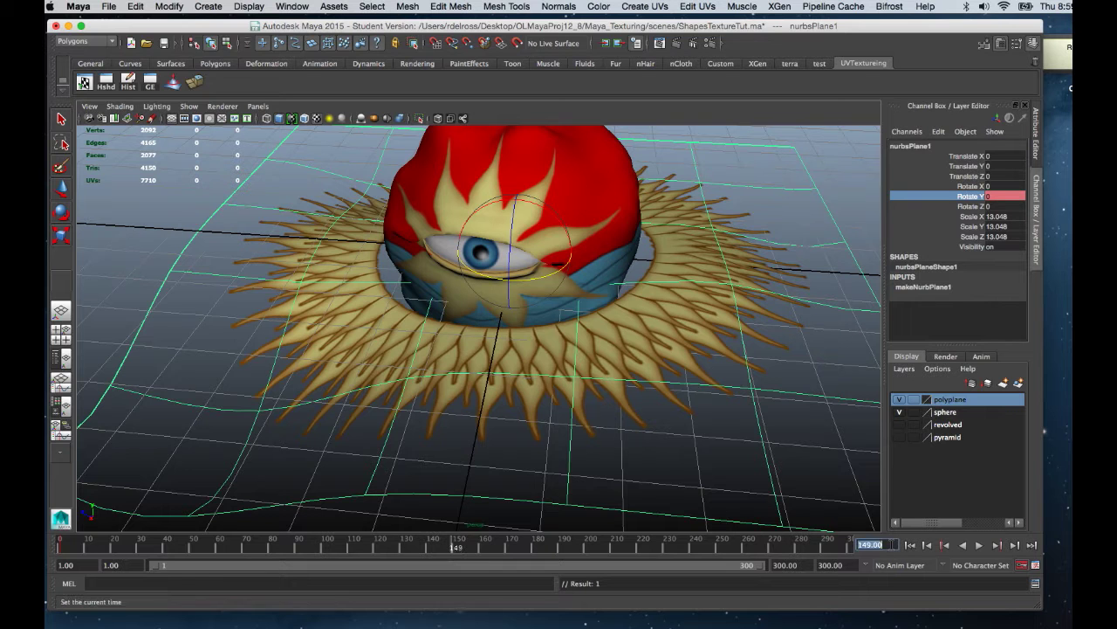
type("150")
key("Return")
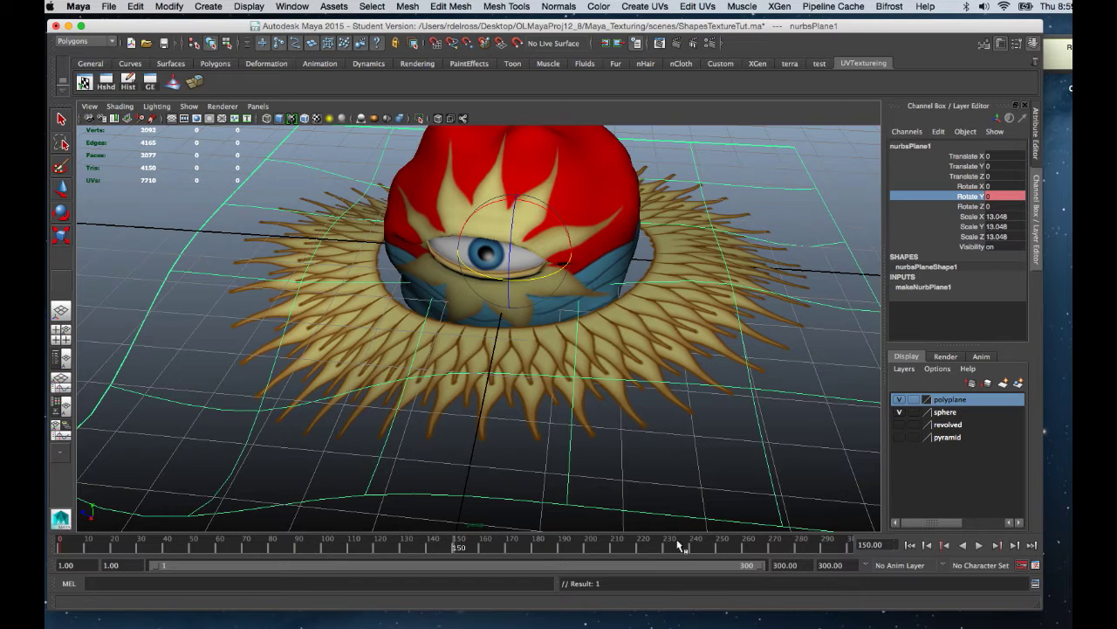
left_click(1004, 197)
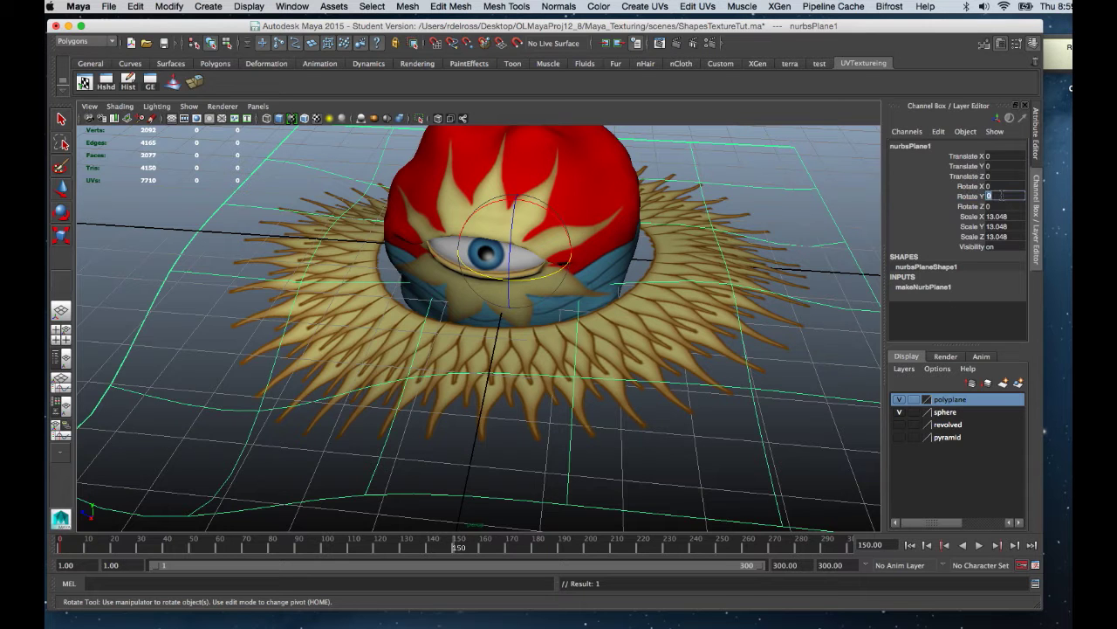
type("-360")
key("Return")
Make the tangents of both Rotate Y keys on the plane linear in the Graph Editor.
left_click(150, 81)
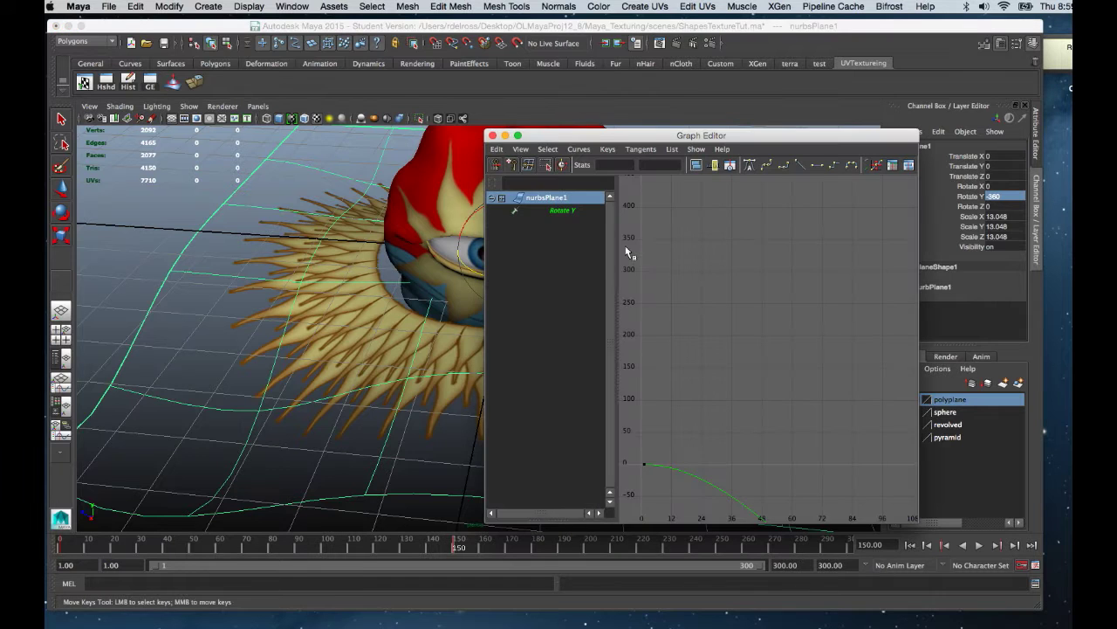
left_click_drag(629, 135, 550, 124)
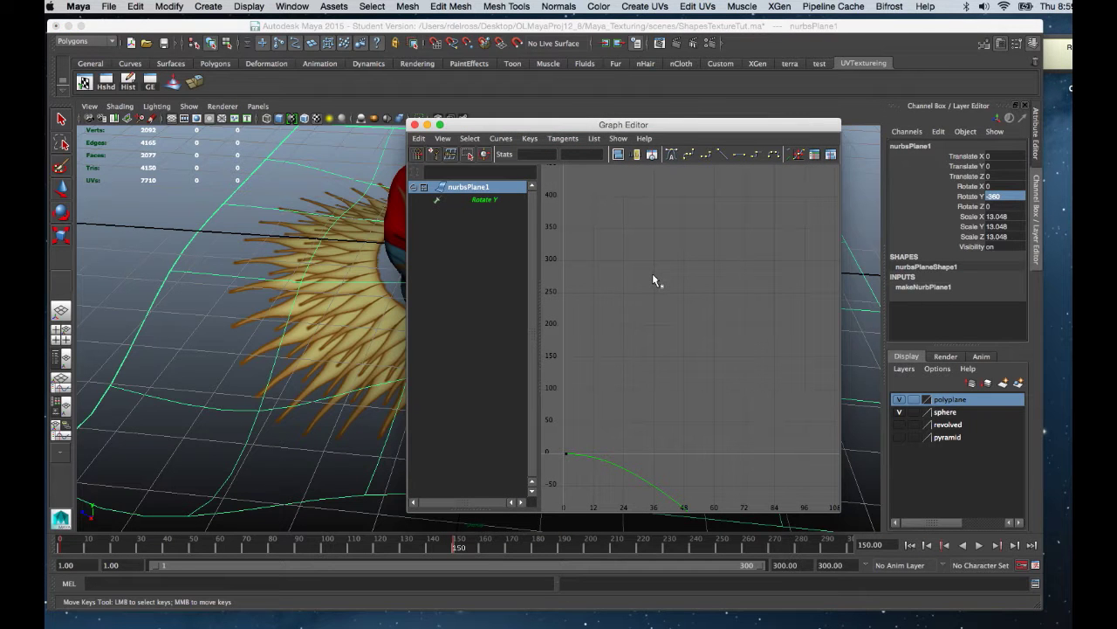
key("f")
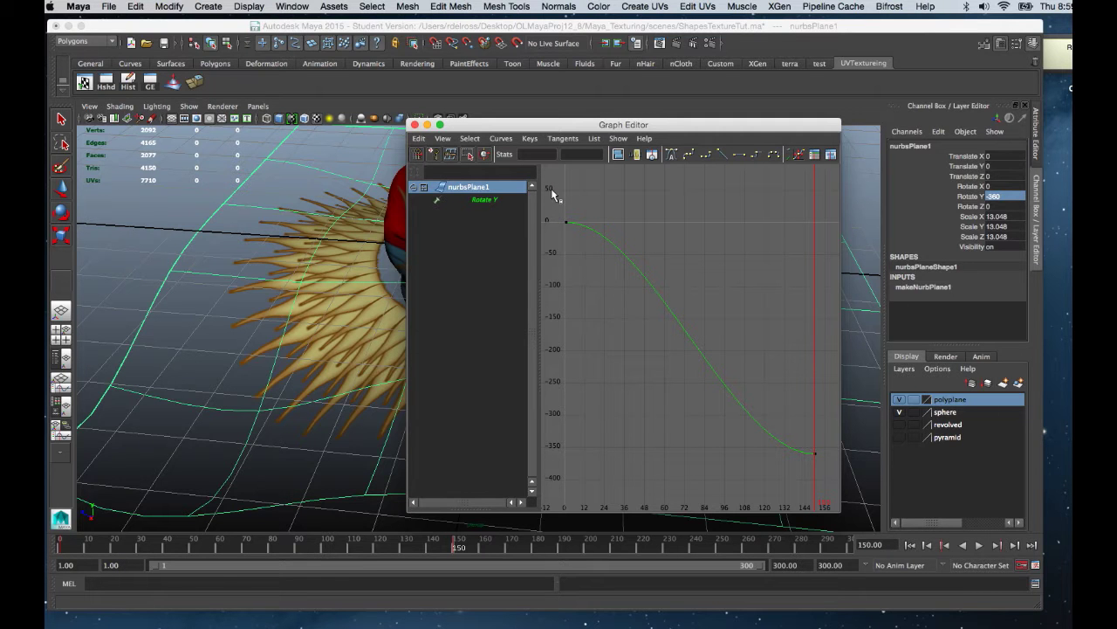
left_click_drag(553, 194, 566, 225)
left_click_drag(820, 481, 835, 489)
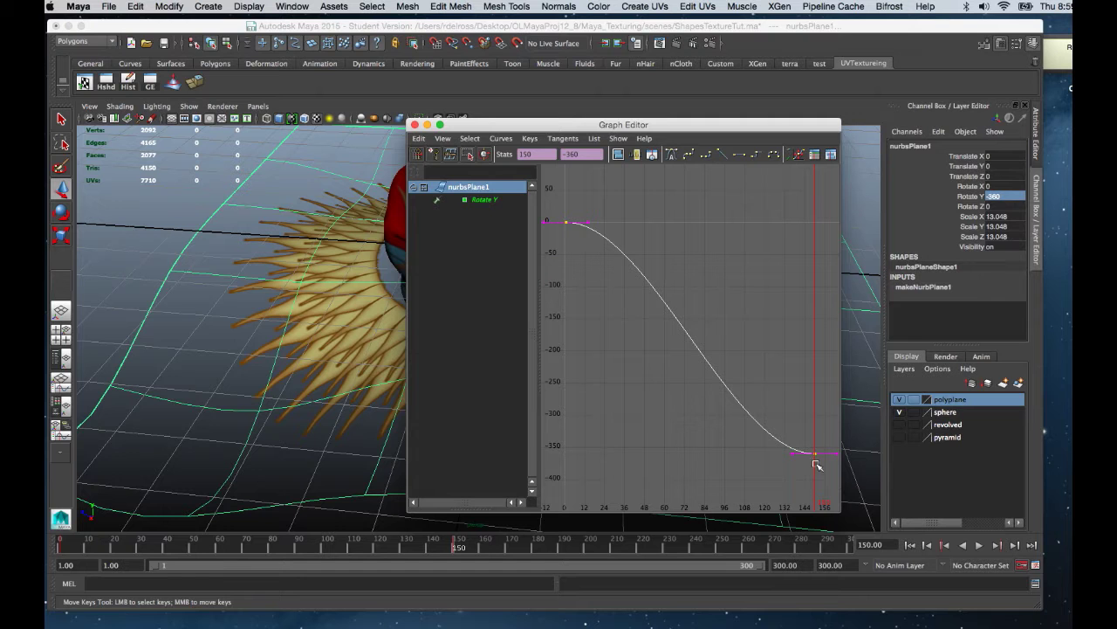
left_click(723, 155)
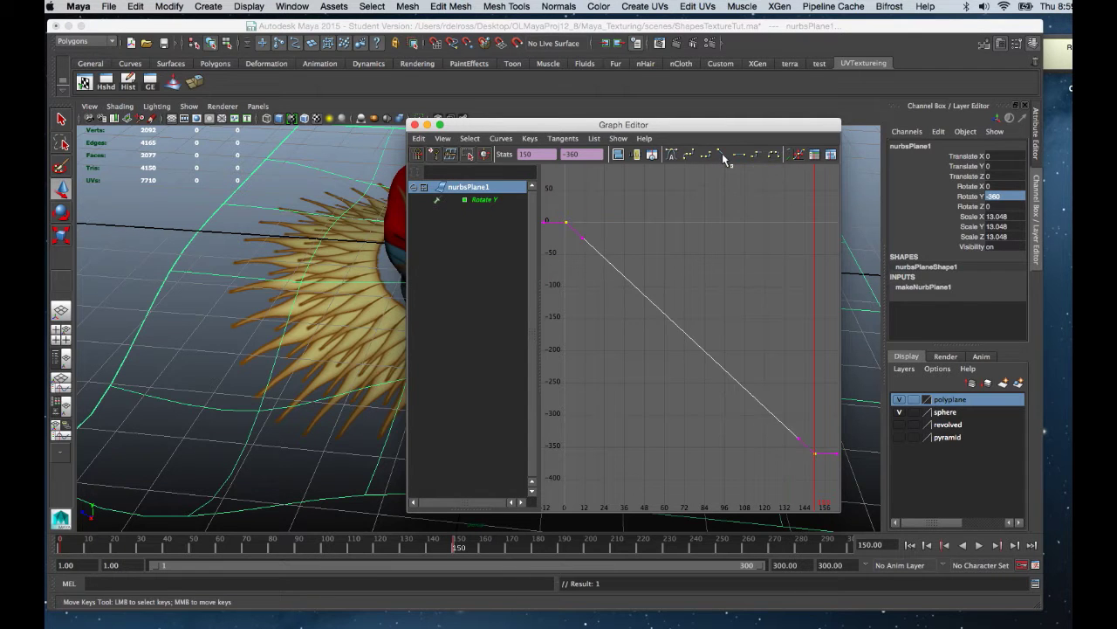
Set the flame-ring plane's Rotate Y curve to cycle after its last key, close the Graph Editor and play back the animation.
left_click(482, 200)
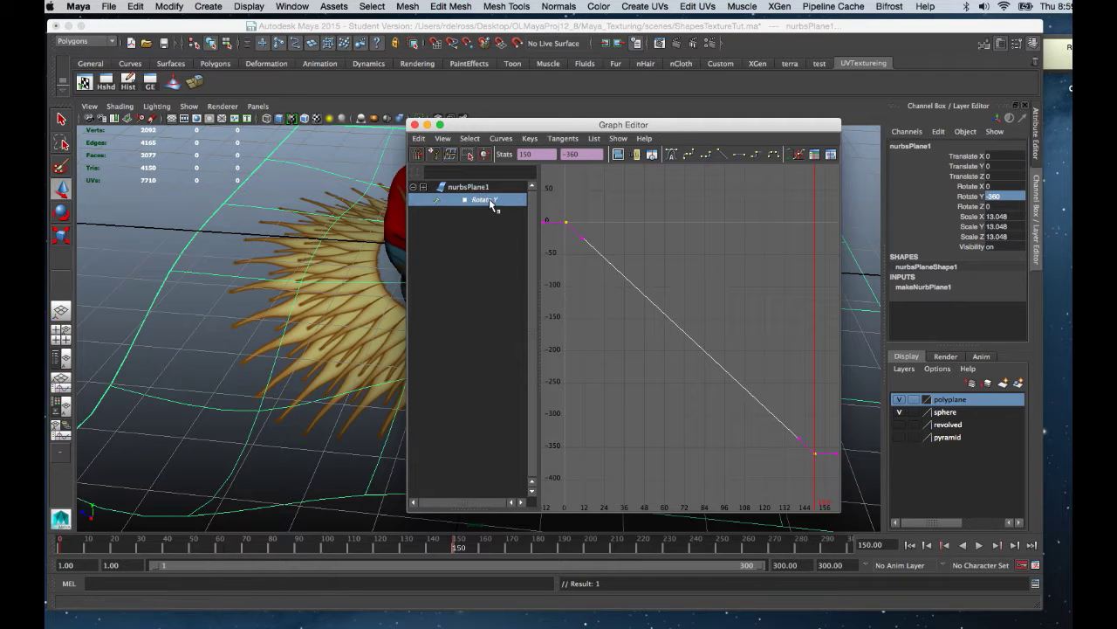
left_click(502, 139)
mouse_move(514, 170)
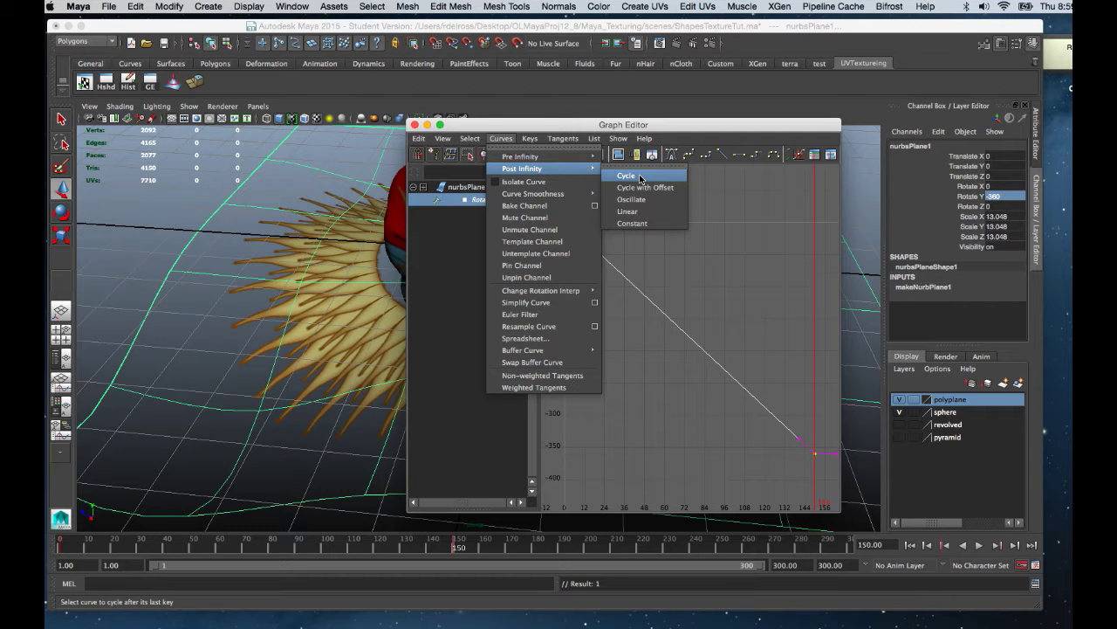
left_click(641, 176)
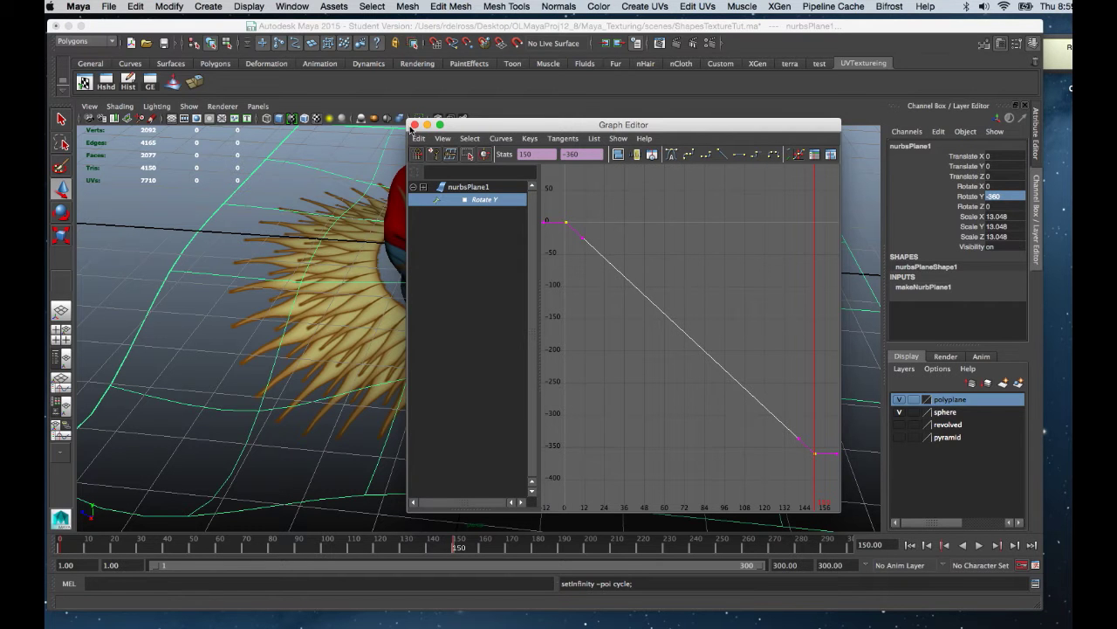
left_click(414, 126)
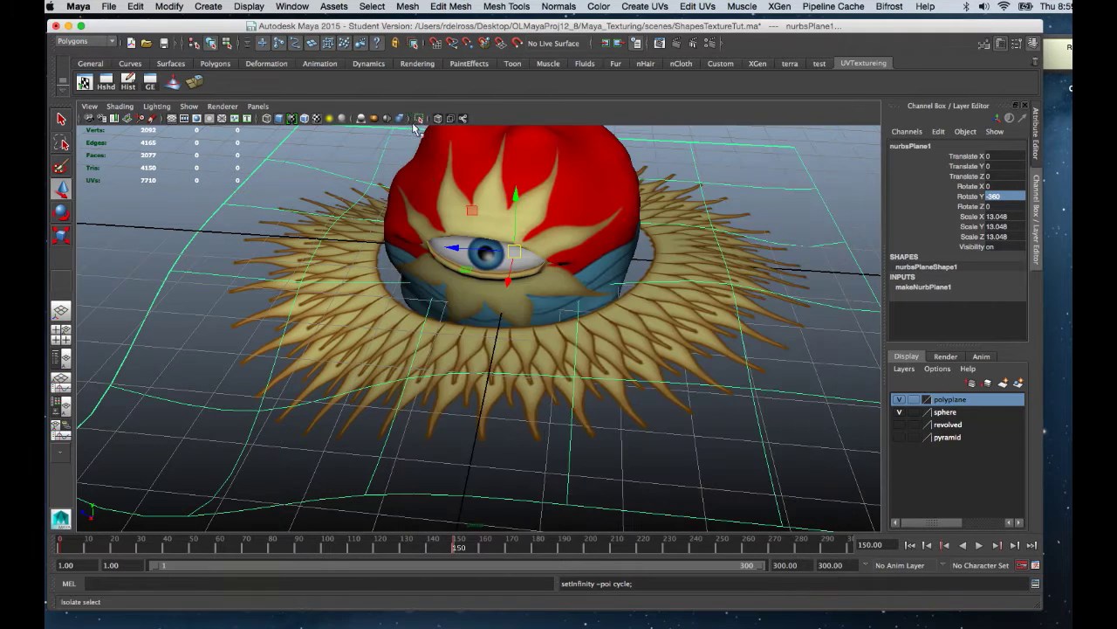
left_click(980, 546)
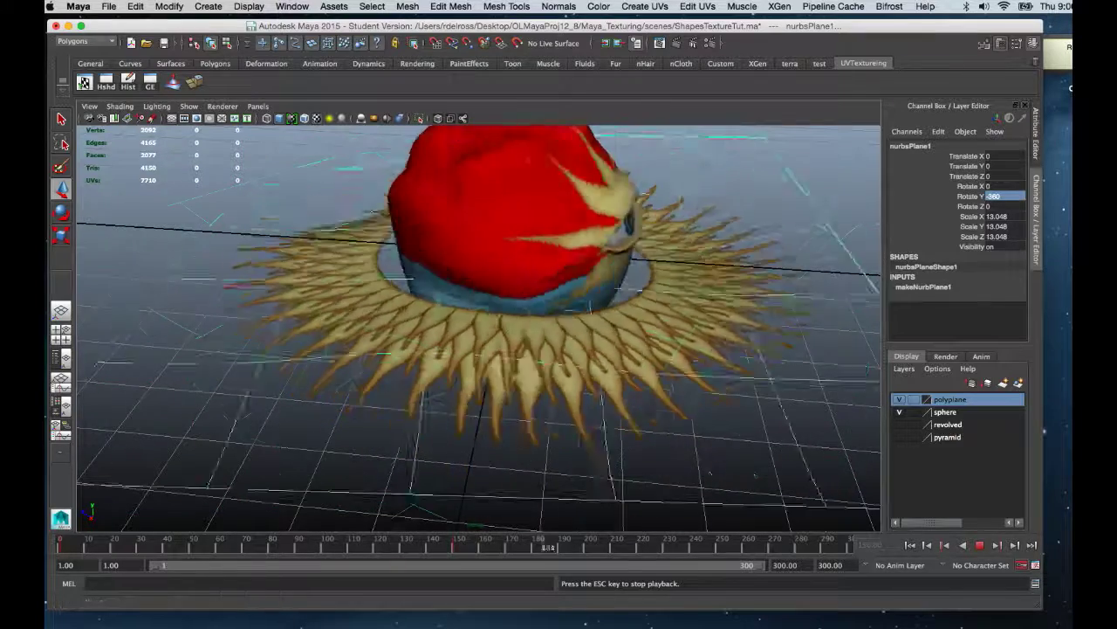
key("Escape")
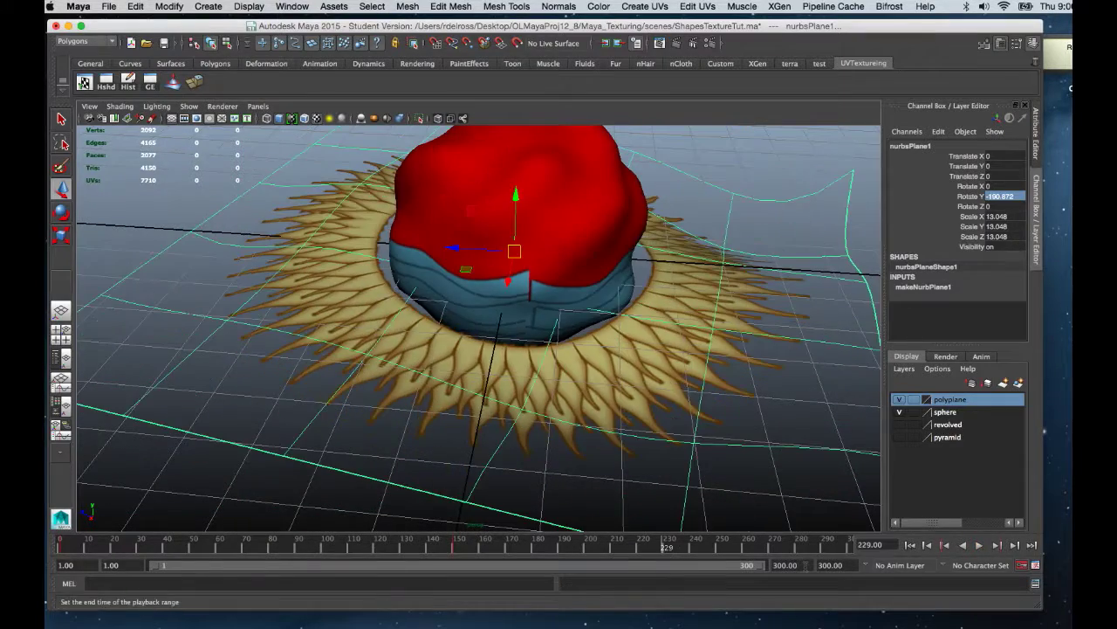
Extend the end of the playback range to frame 600.
double_click(805, 565)
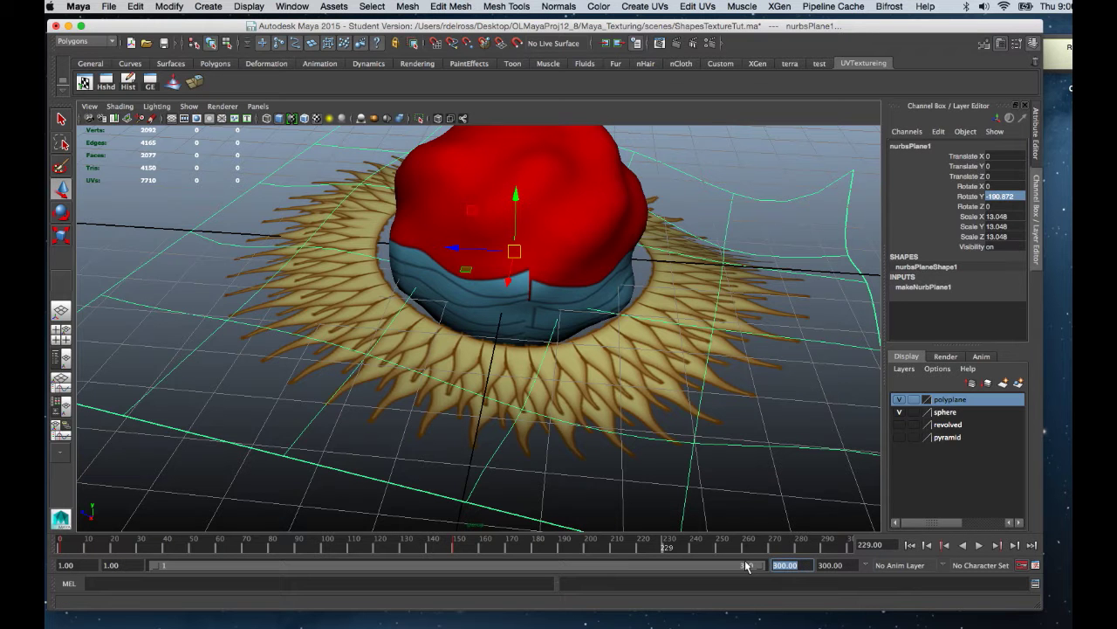
type("600")
key("Return")
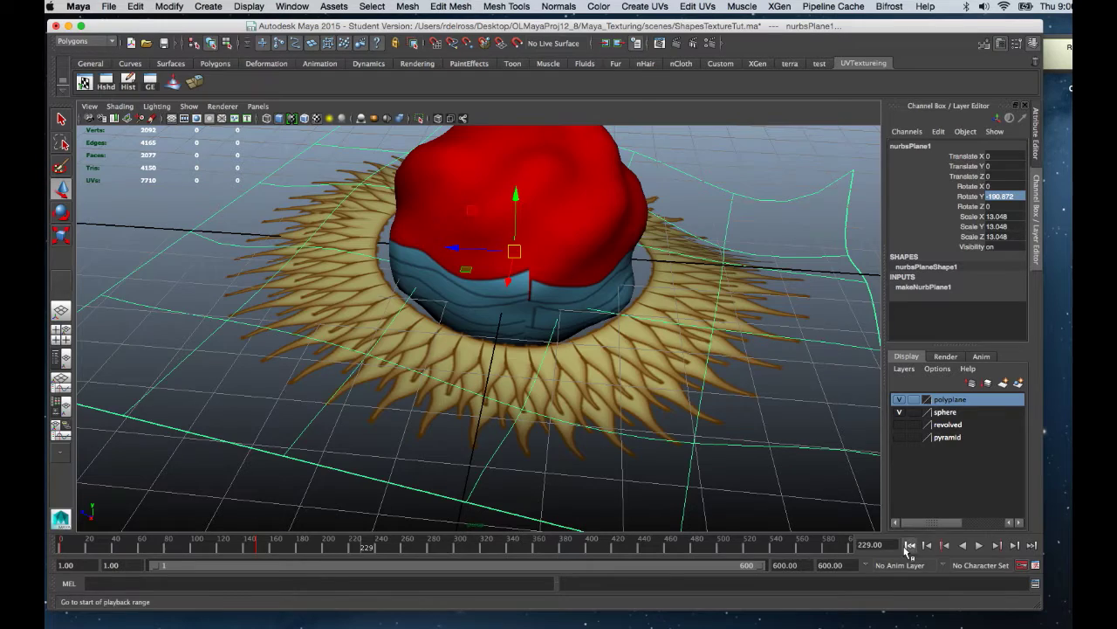
Play back the extended animation from the first frame to check the continuous counter-rotation, and stop it.
left_click(909, 544)
left_click(979, 545)
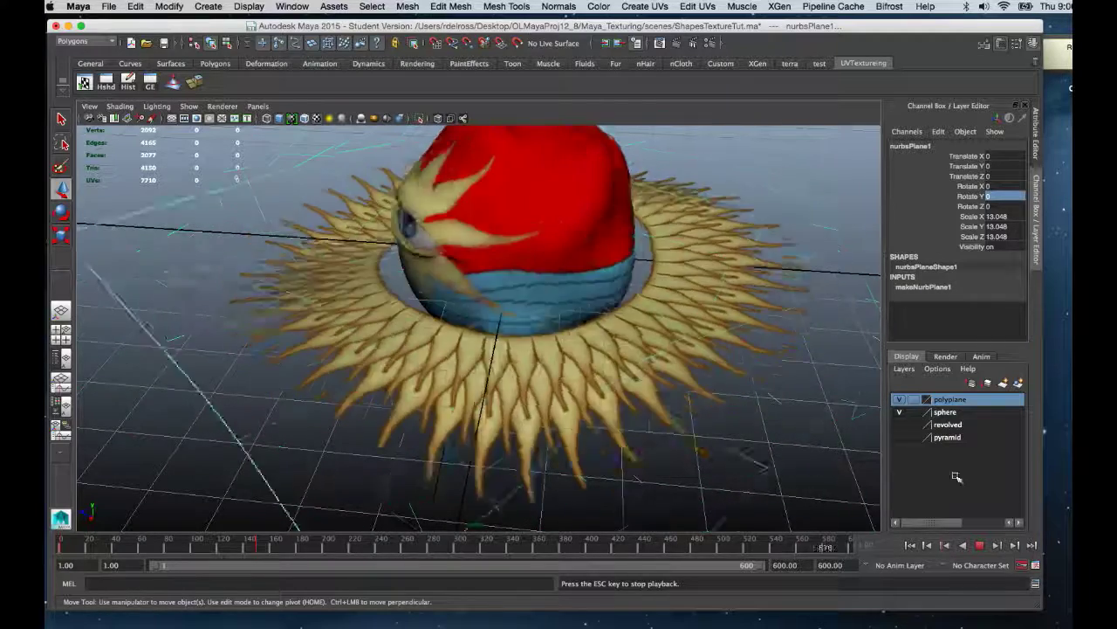
left_click(980, 545)
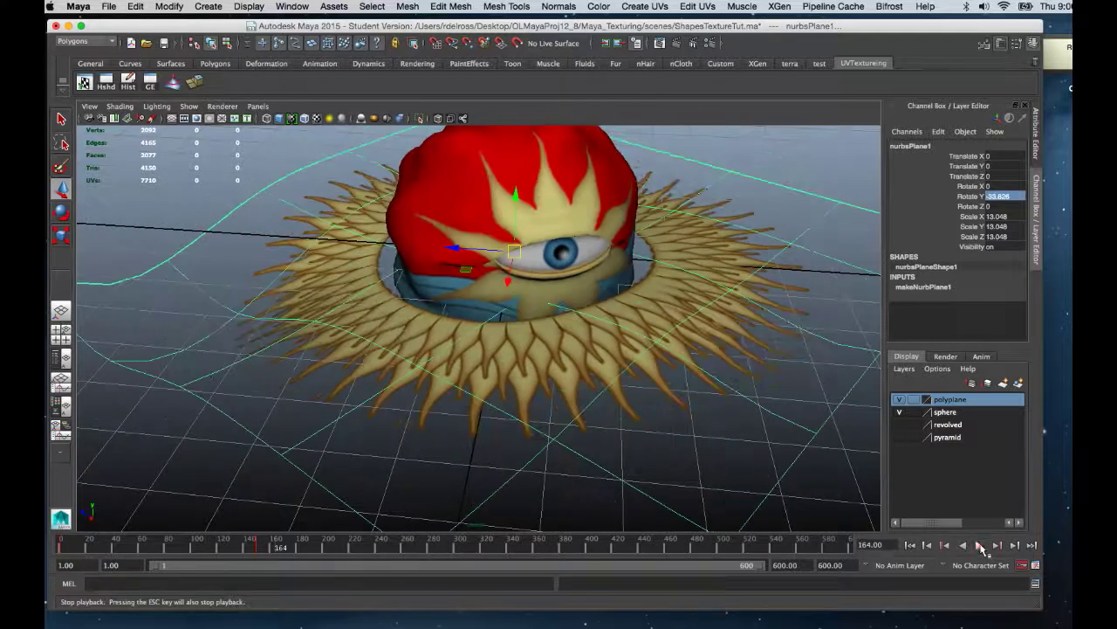